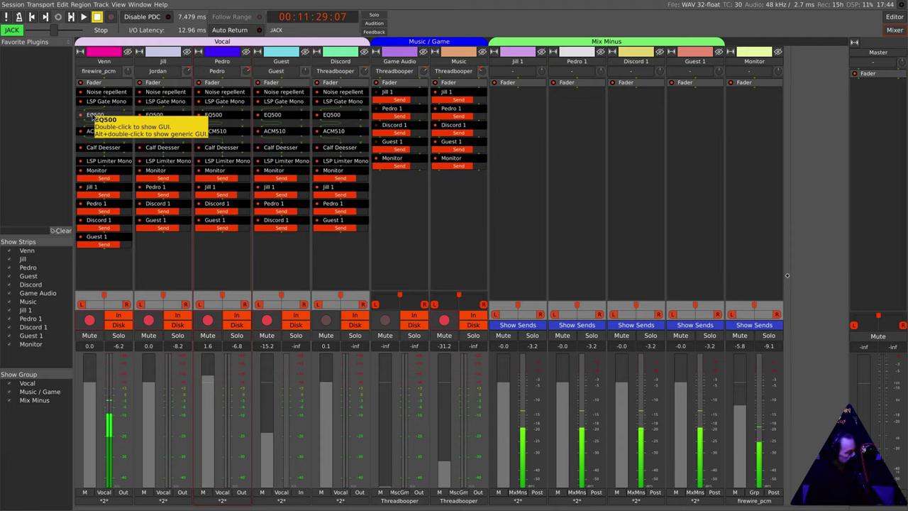
Step: Search the plugin manager for "eq" from the first vocal strip, look through the available equalizers, and close the manager
double_click(108, 262)
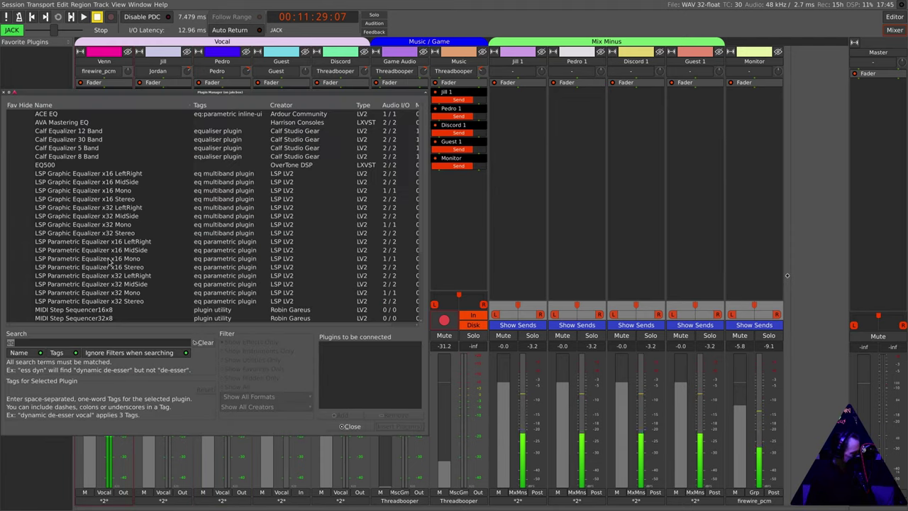
text(eq)
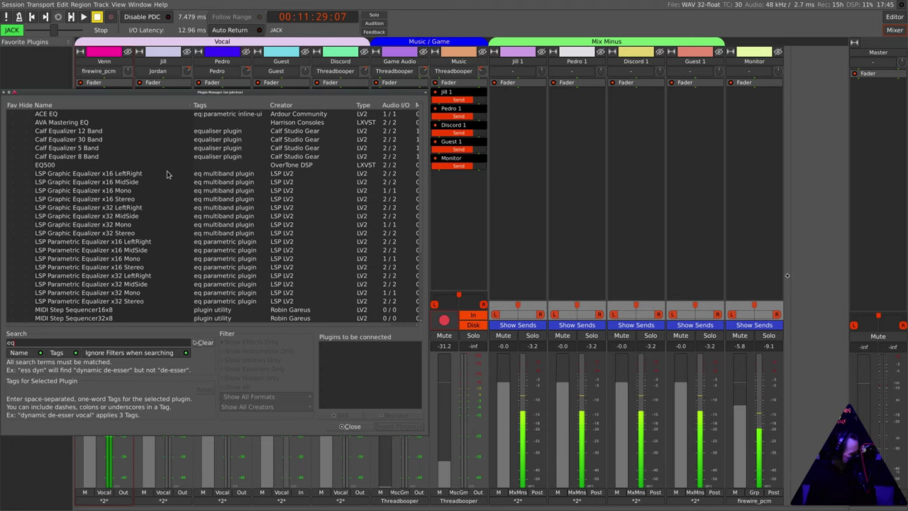
scroll(168, 174, down, 3)
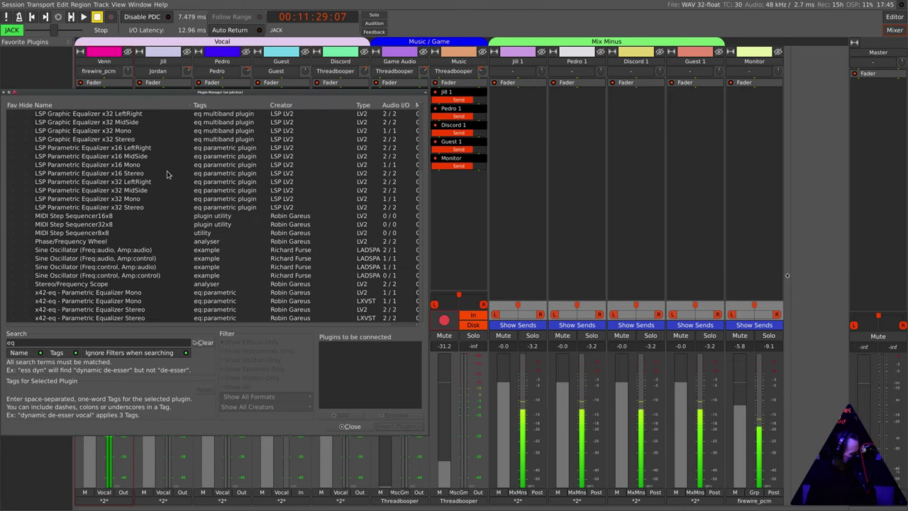
scroll(167, 175, up, 3)
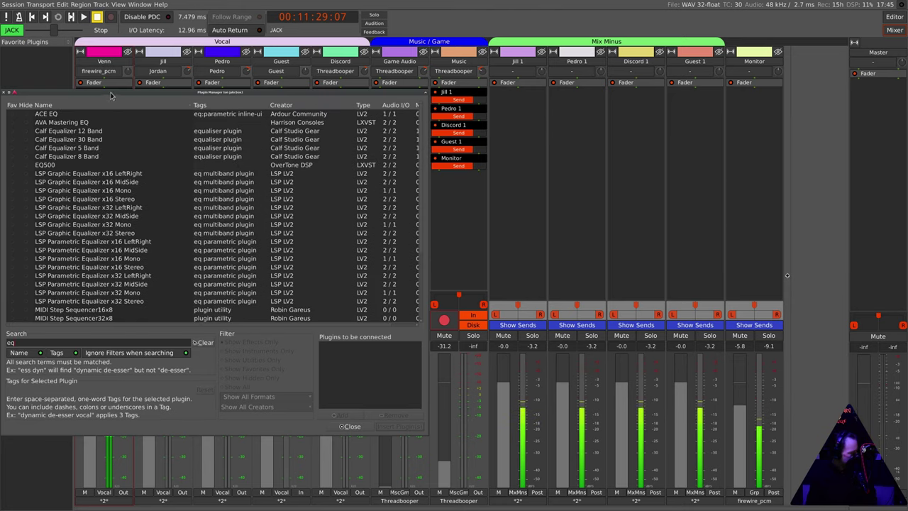
click(5, 94)
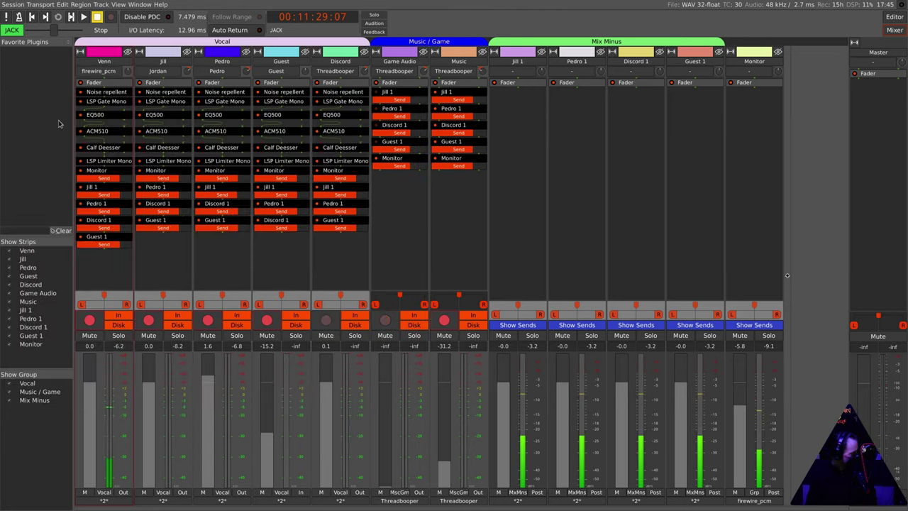
Step: Open the EQ500 on the first vocal strip, bypass and re-enable it for comparison, and close its window
double_click(84, 118)
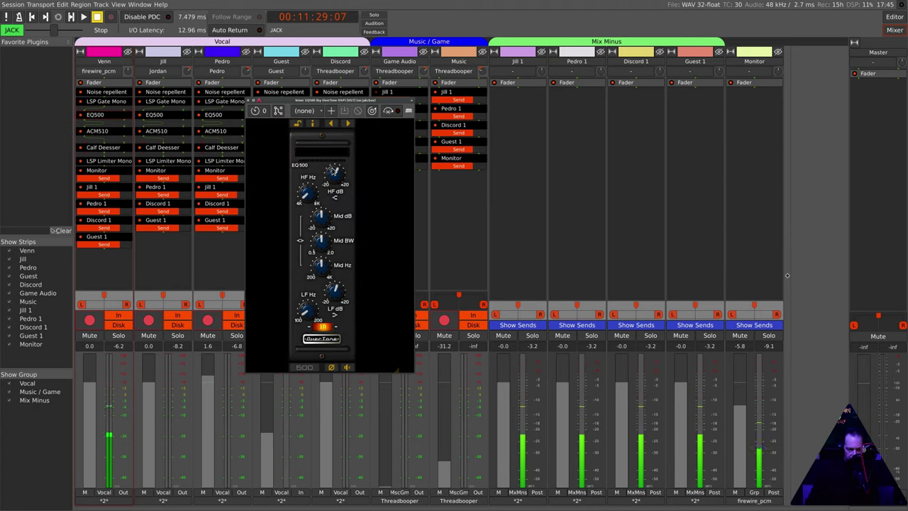
click(390, 112)
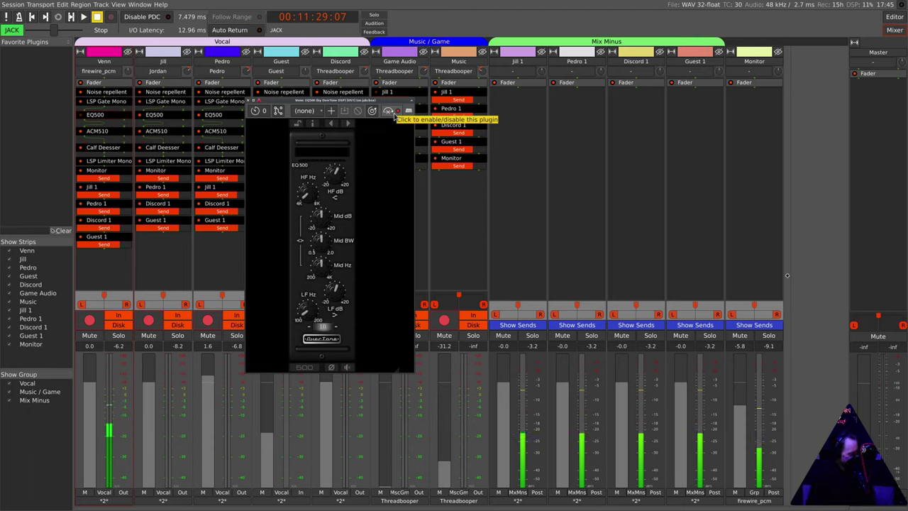
click(389, 113)
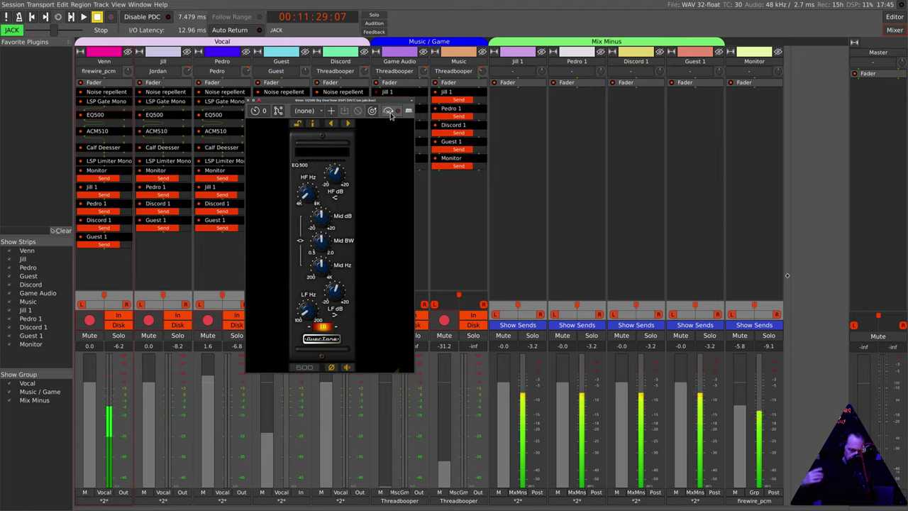
click(253, 101)
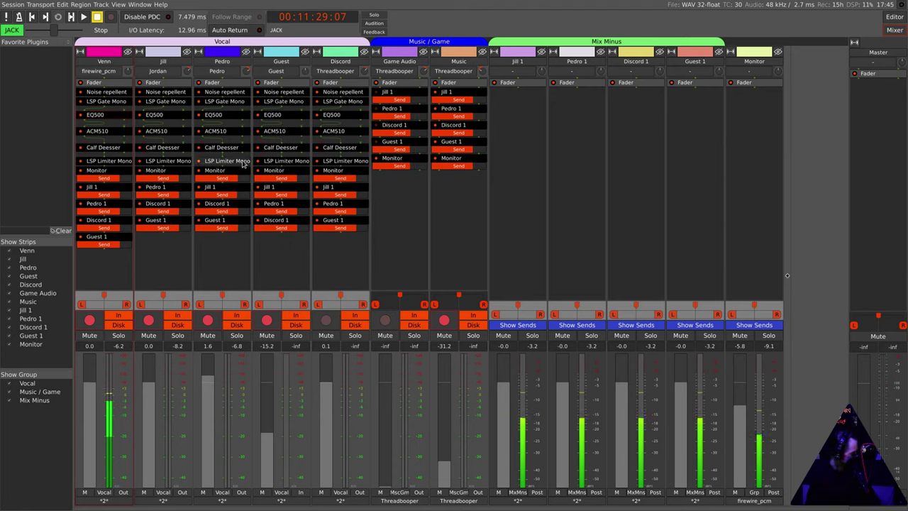
Step: Place the playhead at 00:11:27:11 and open the third vocal track's EQ500 over the editor timeline
key(alt+e)
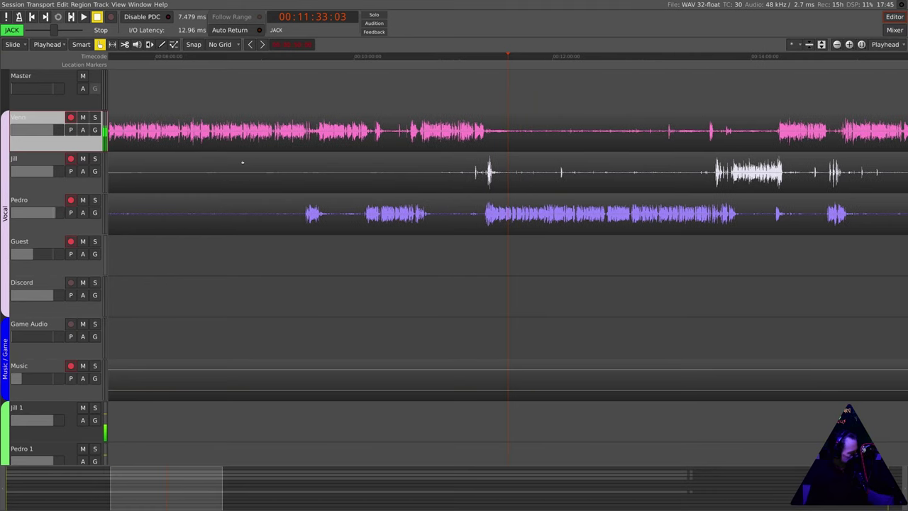
key(shift+Left)
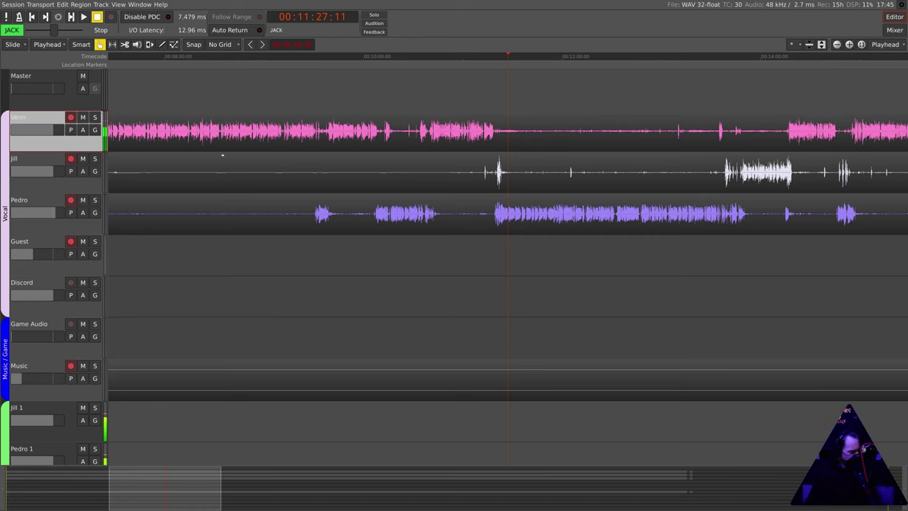
key(alt+m)
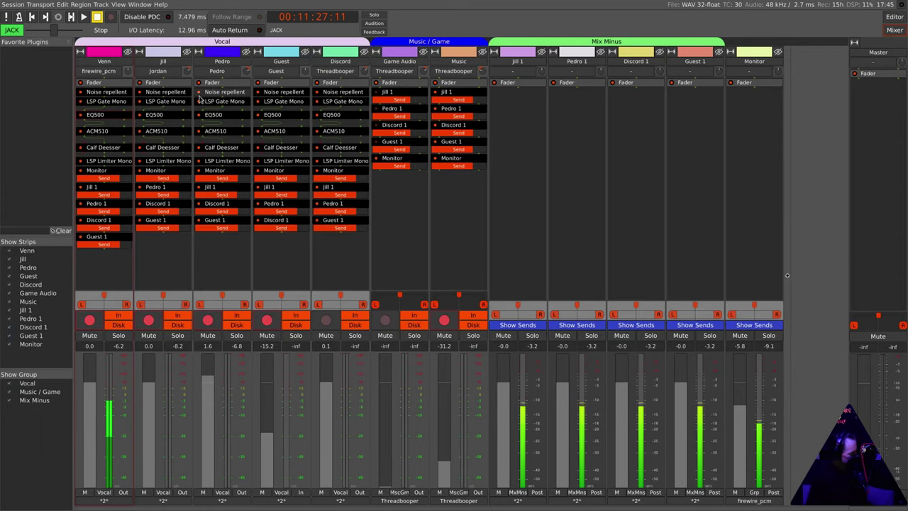
double_click(231, 119)
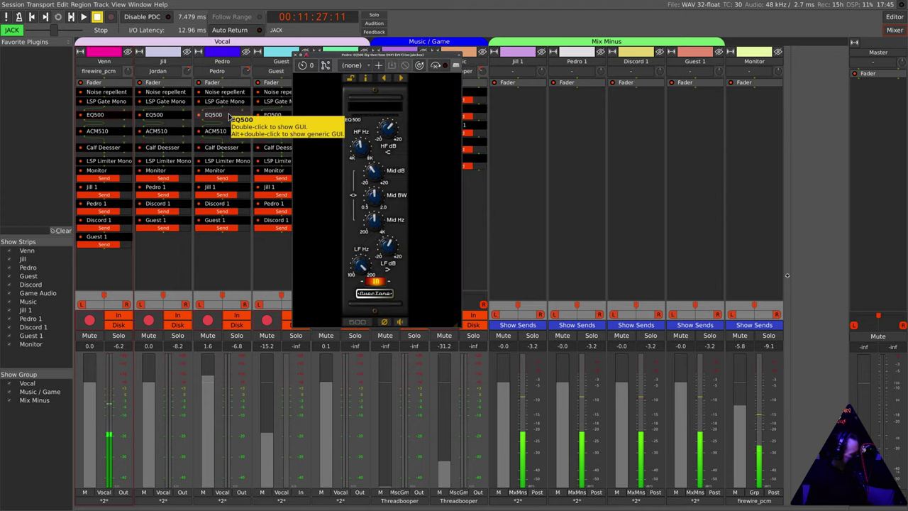
key(alt+e)
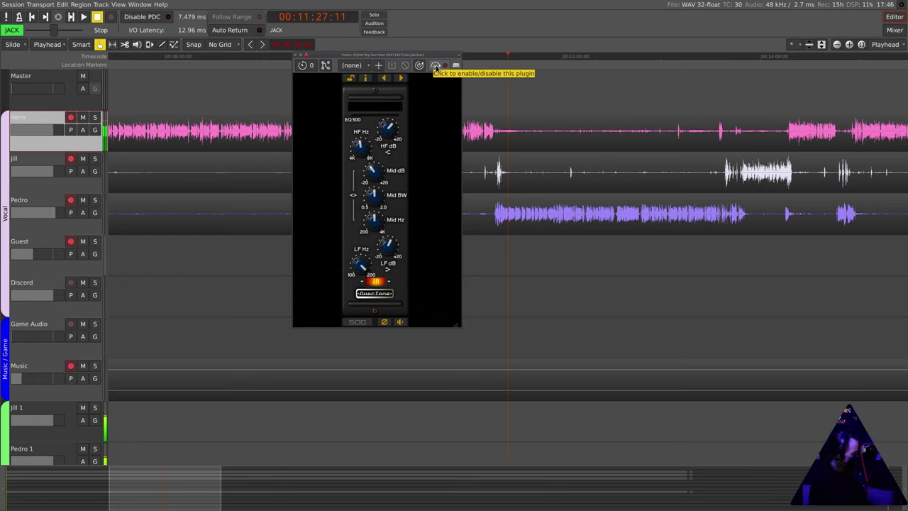
Step: Play the third vocal track's section with its EQ500 enabled, stop, and rewind the playhead to 00:11:25:20
key(space)
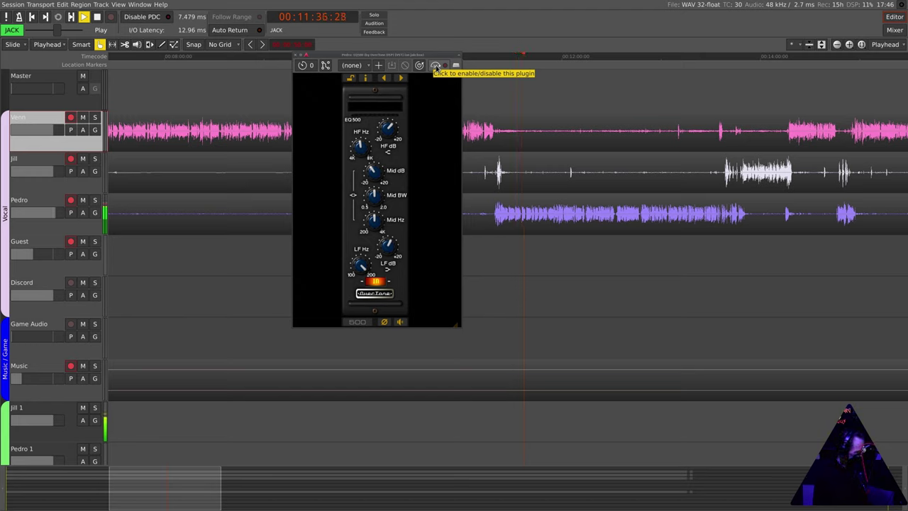
key(space)
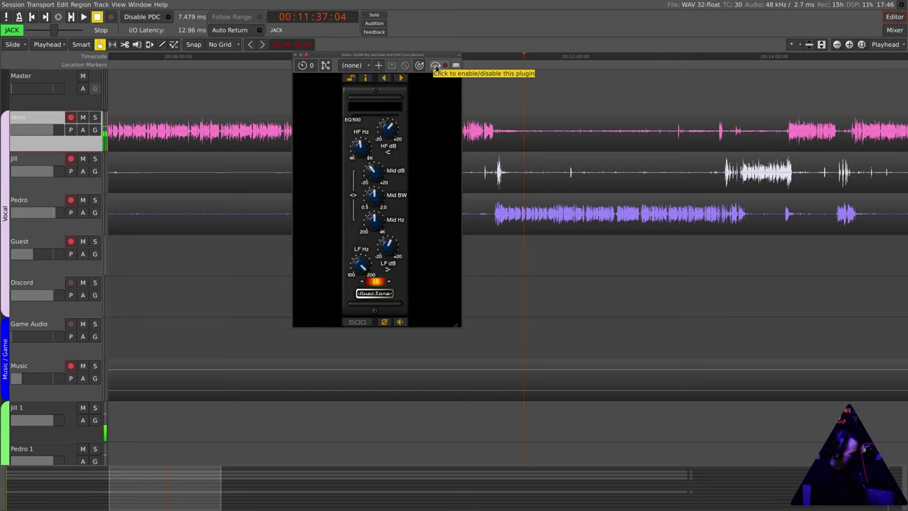
key(Left)
key(Left)
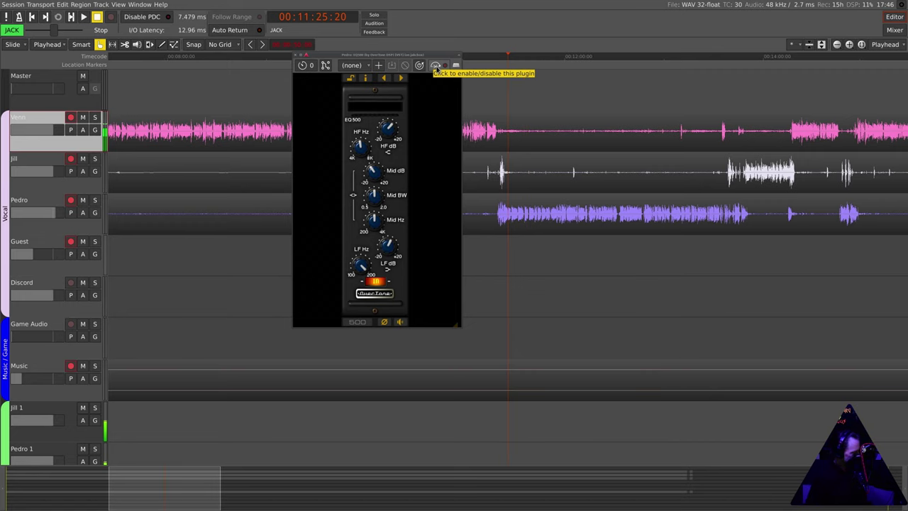
Step: Replay the section while repeatedly bypassing and re-enabling the third vocal track's EQ500, ending with it enabled, and stop playback
key(space)
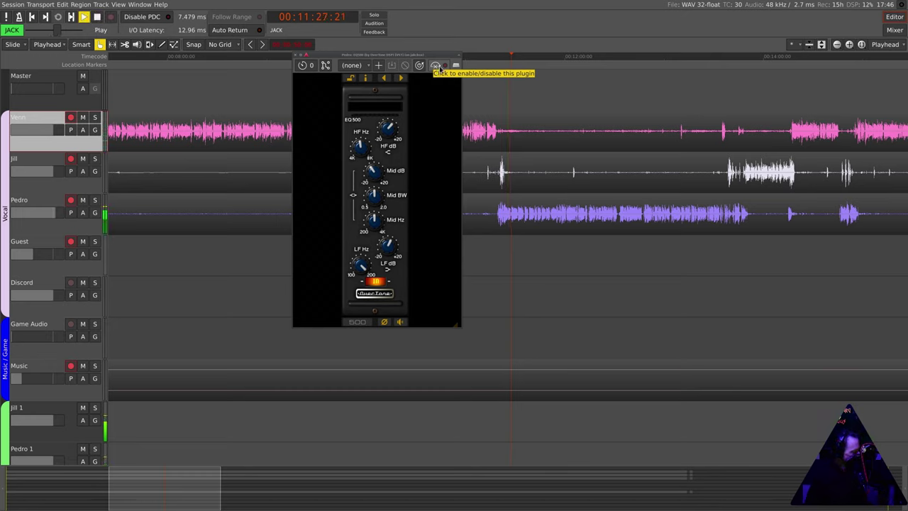
click(437, 66)
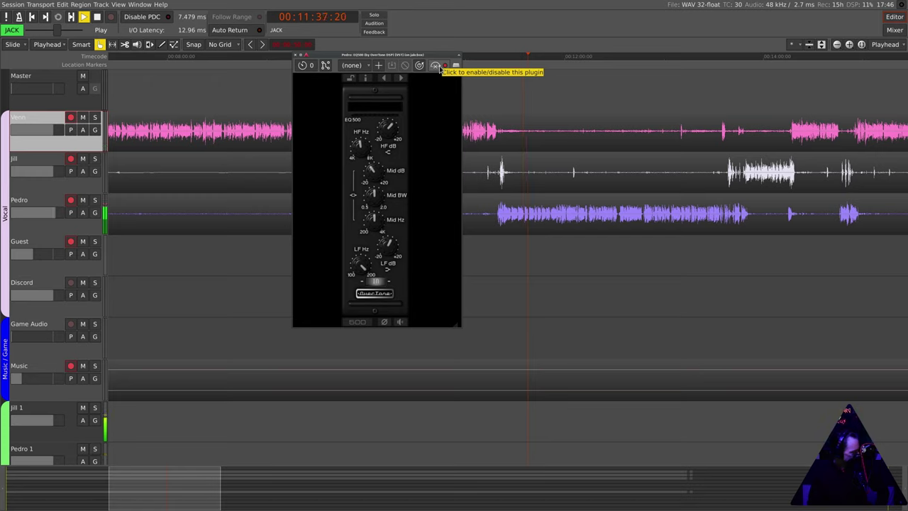
click(440, 67)
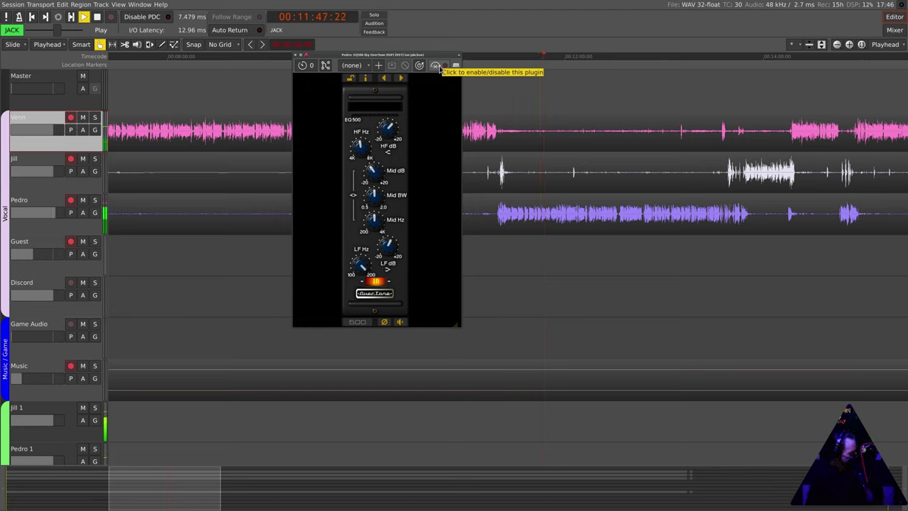
click(439, 68)
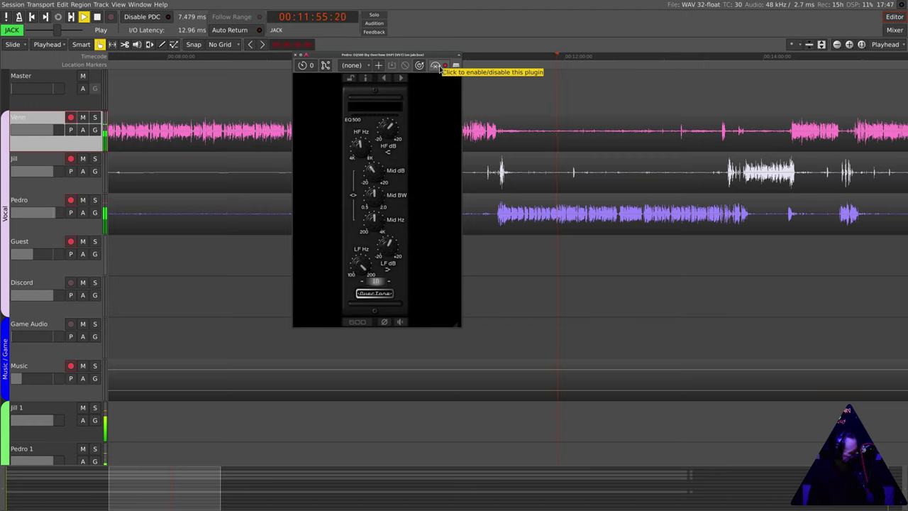
click(439, 67)
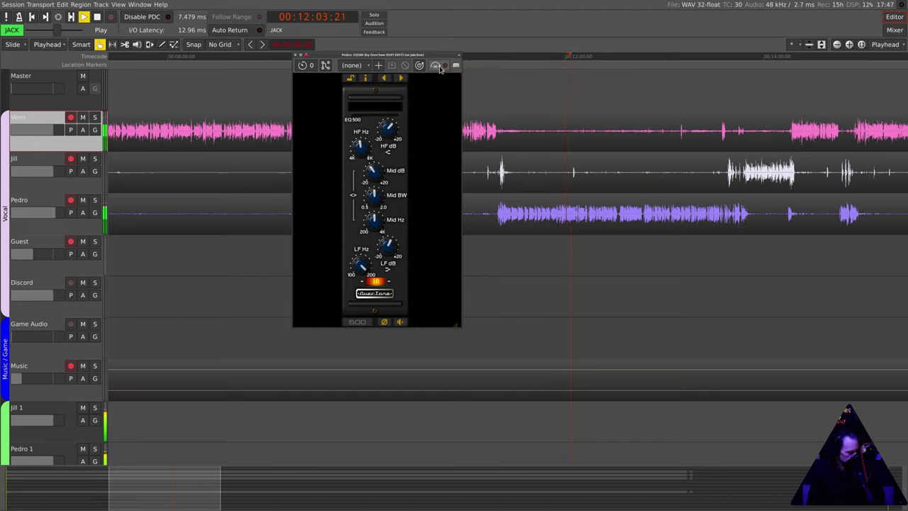
click(440, 66)
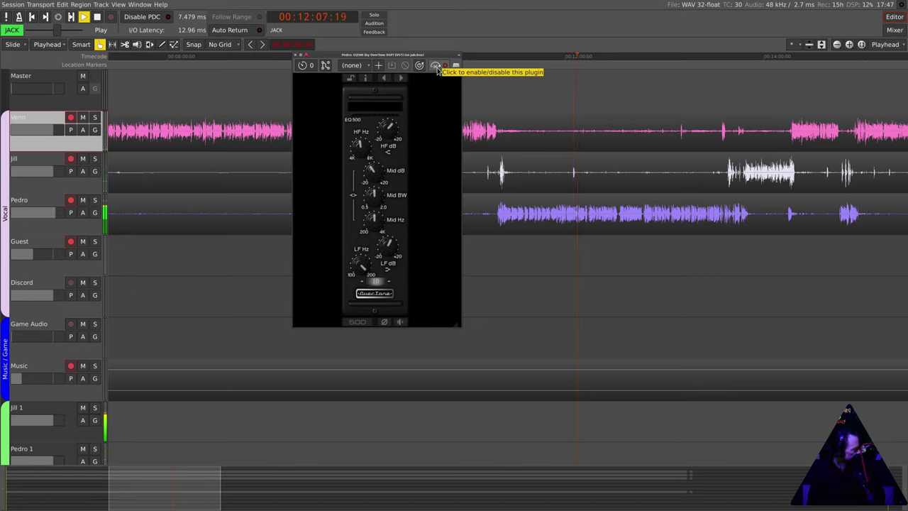
click(435, 65)
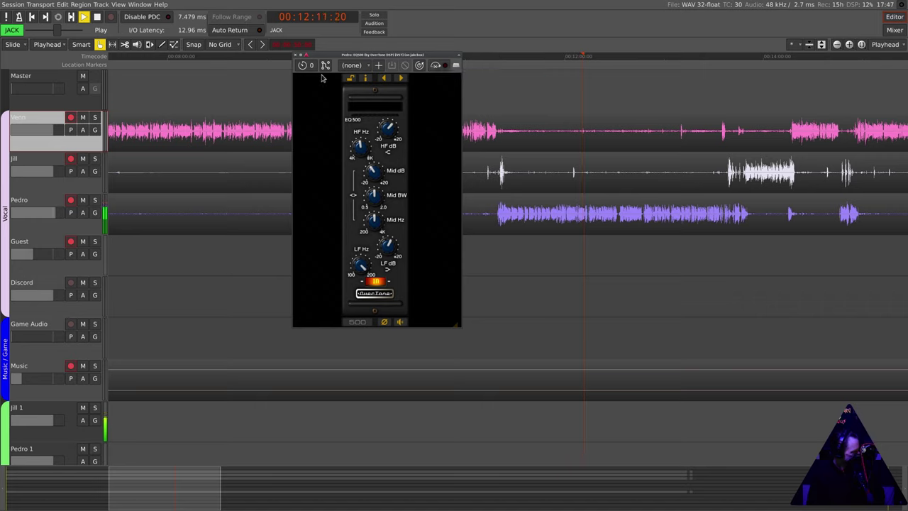
key(space)
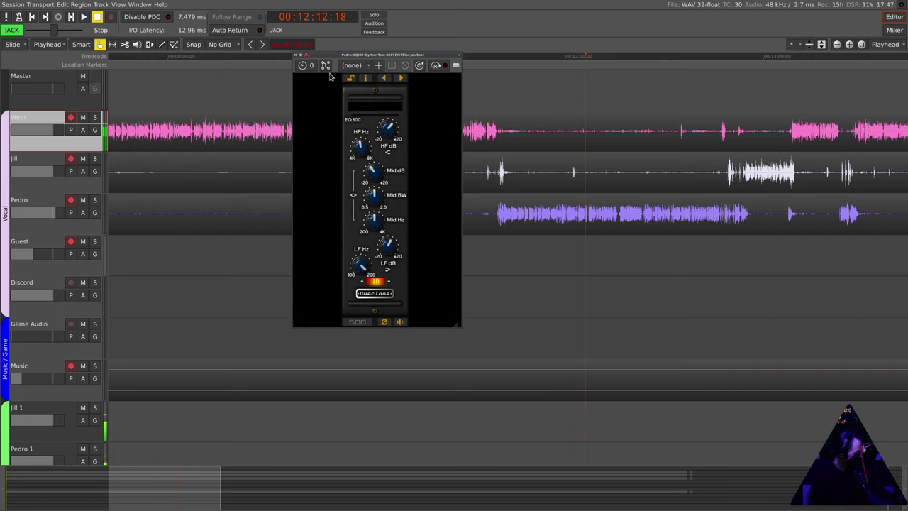
Step: Replay from 00:11:28:17 while sweeping the third vocal track's EQ500 HF gain down to -17.9 dB and back up to 4.2 dB
key(alt+m)
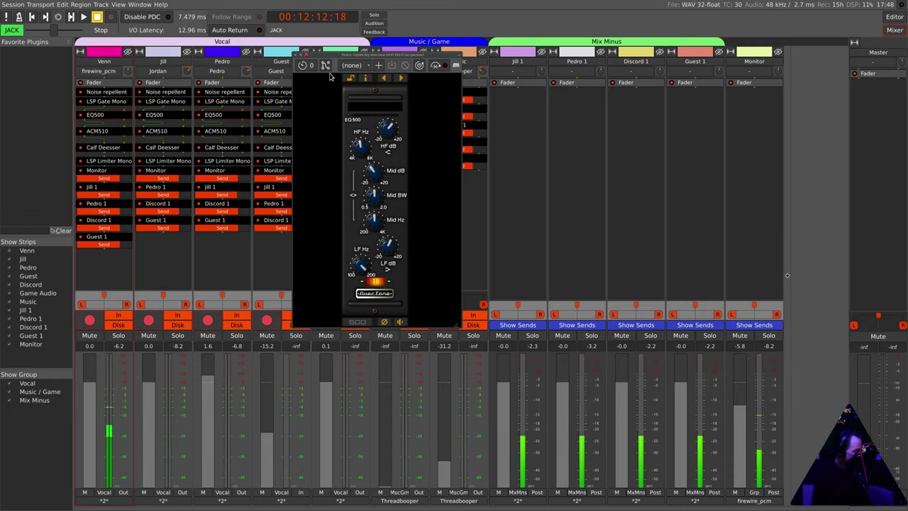
key(alt+m)
key(shift+Left)
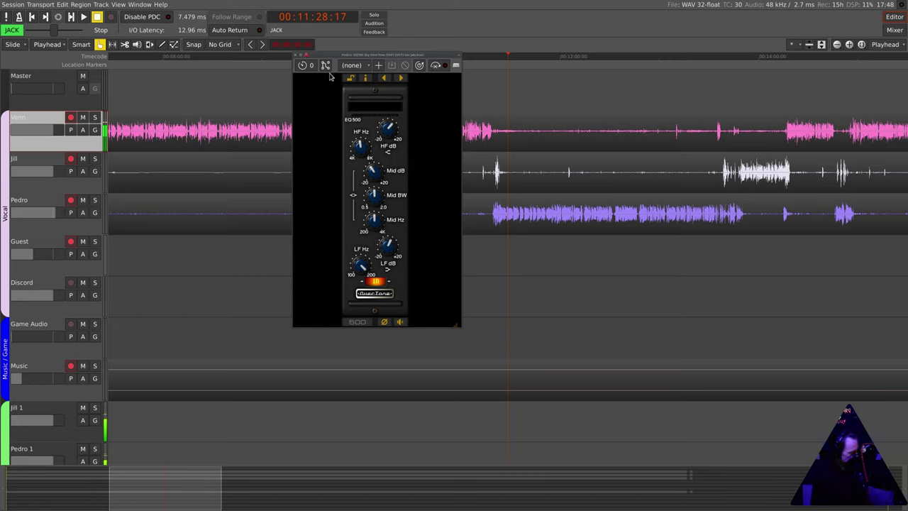
key(space)
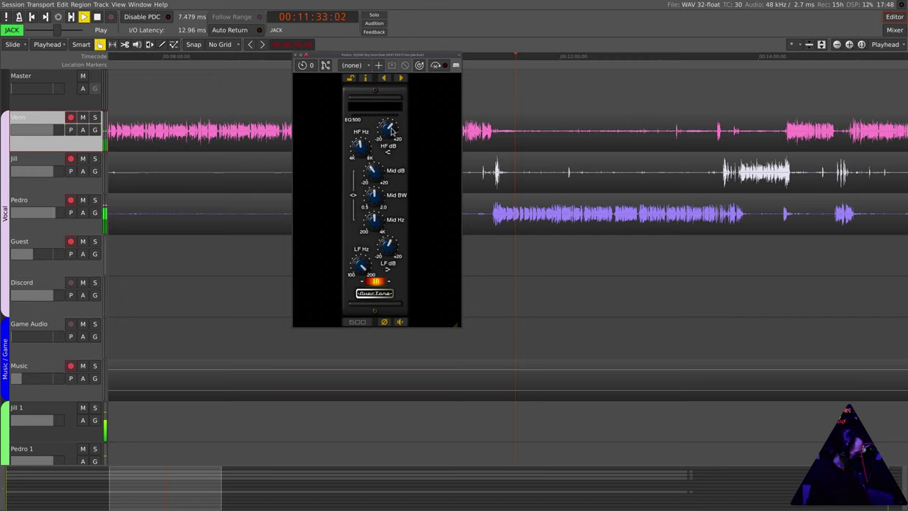
scroll(389, 129, down, 5)
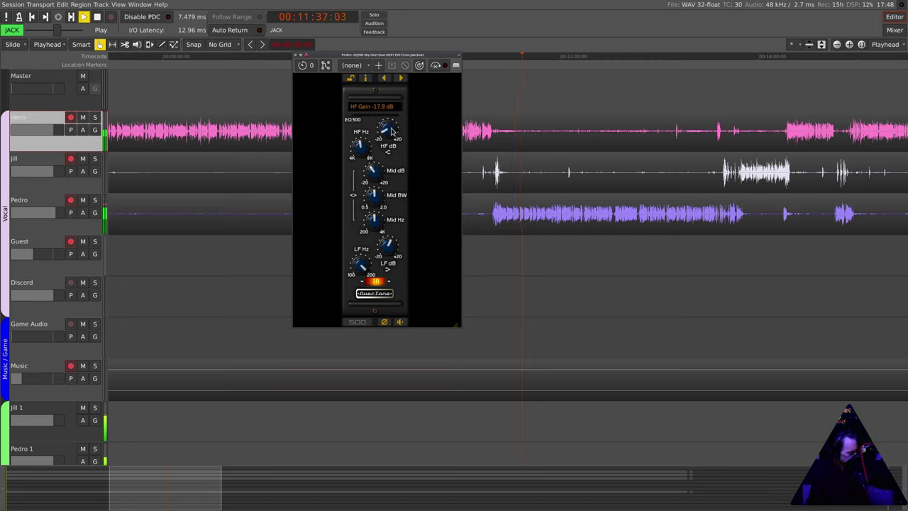
scroll(390, 130, up, 5)
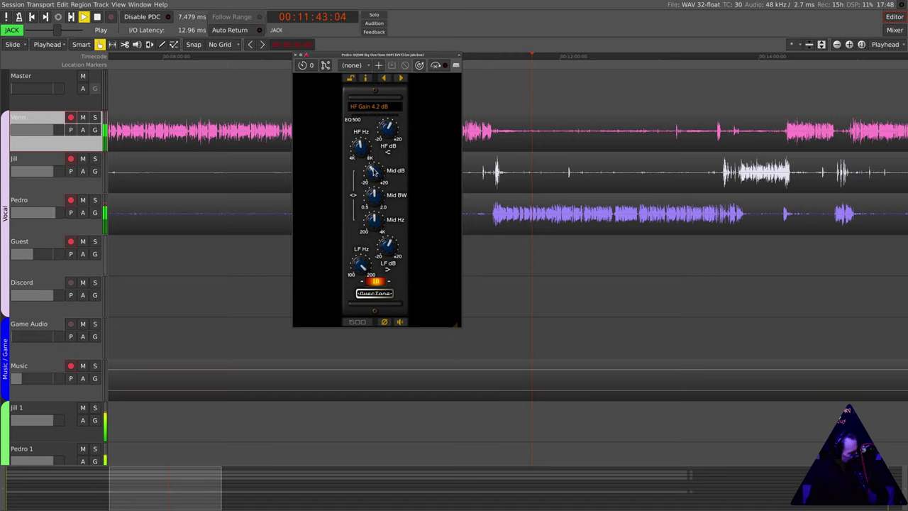
Step: Sweep the EQ500's mid gain to -20.0 dB and 20.0 dB during playback, and settle it at -4.2 dB
scroll(373, 174, down, 5)
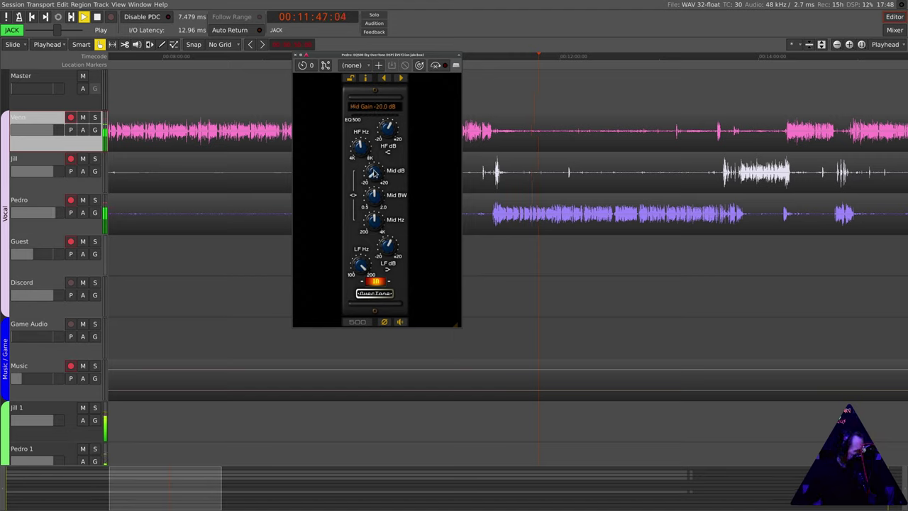
scroll(373, 174, up, 10)
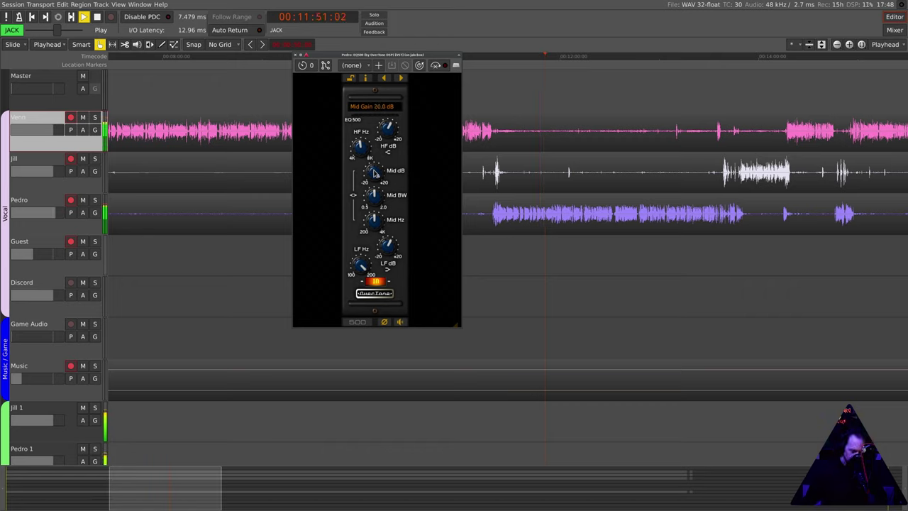
scroll(375, 173, down, 12)
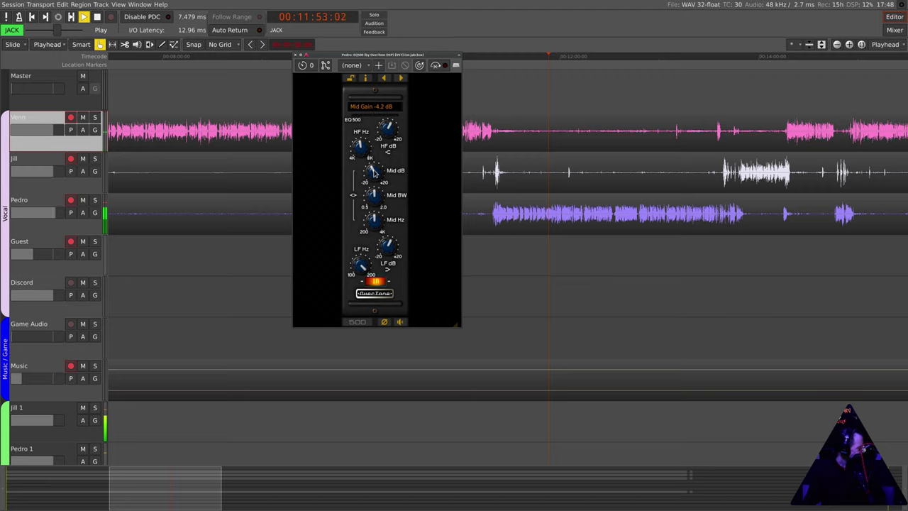
Step: Lower the third vocal track's fader to -0.6 dB and readjust the EQ500's LF gain by ear during playback
scroll(375, 173, down, 1)
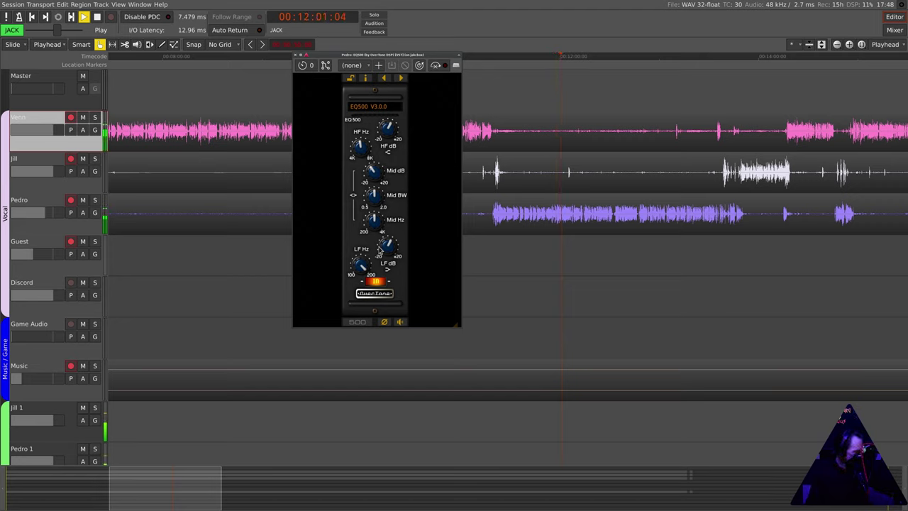
scroll(384, 248, up, 3)
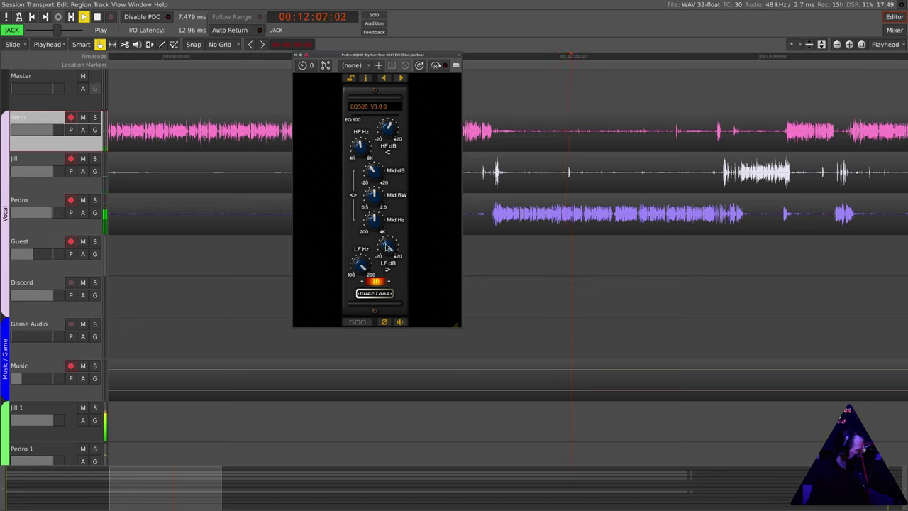
double_click(386, 247)
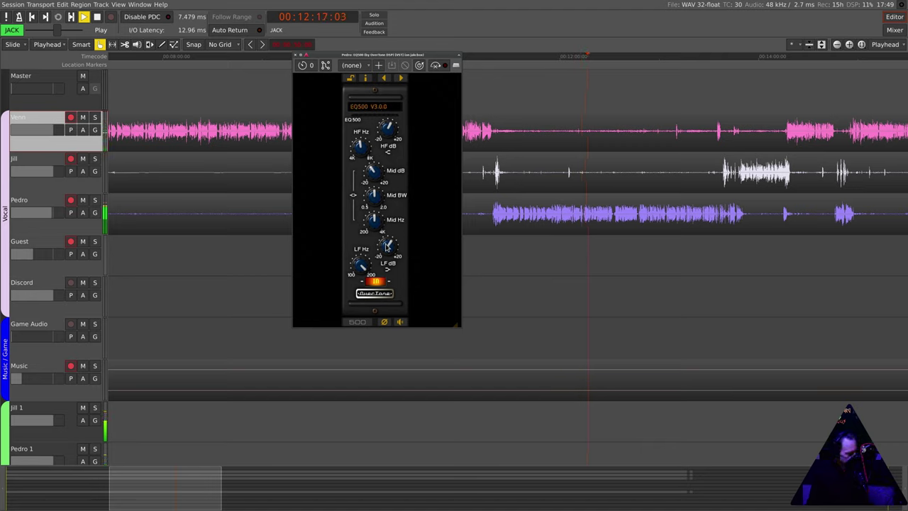
Step: Compare the sound with the EQ500 bypassed and enabled, close its window, stop playback, and return to the mixer
click(435, 66)
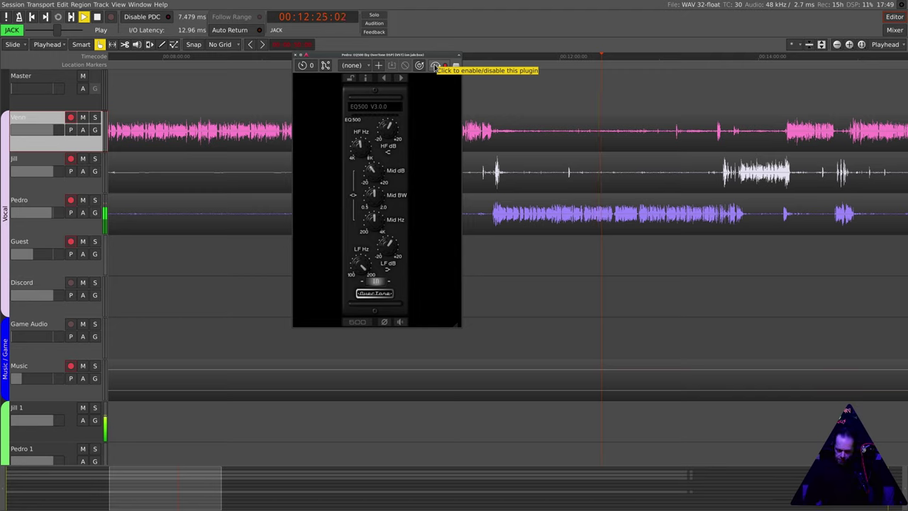
click(436, 66)
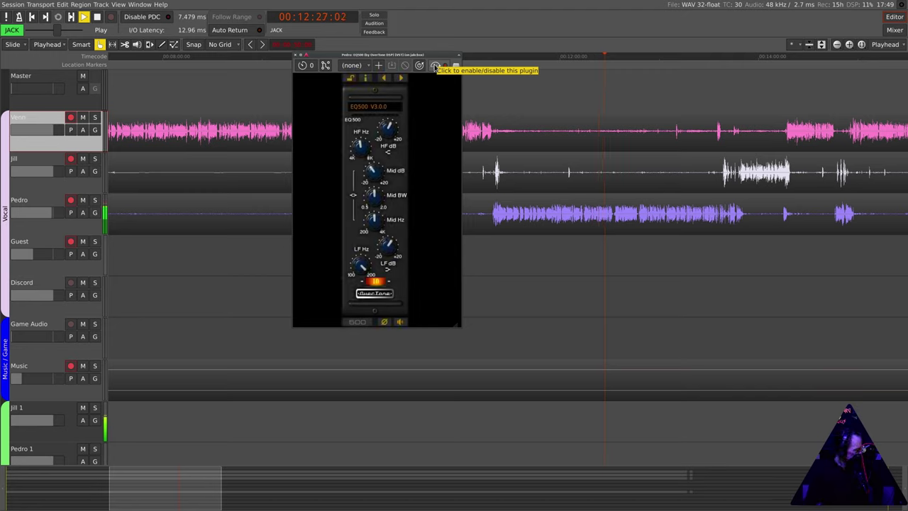
click(296, 56)
key(space)
key(alt+m)
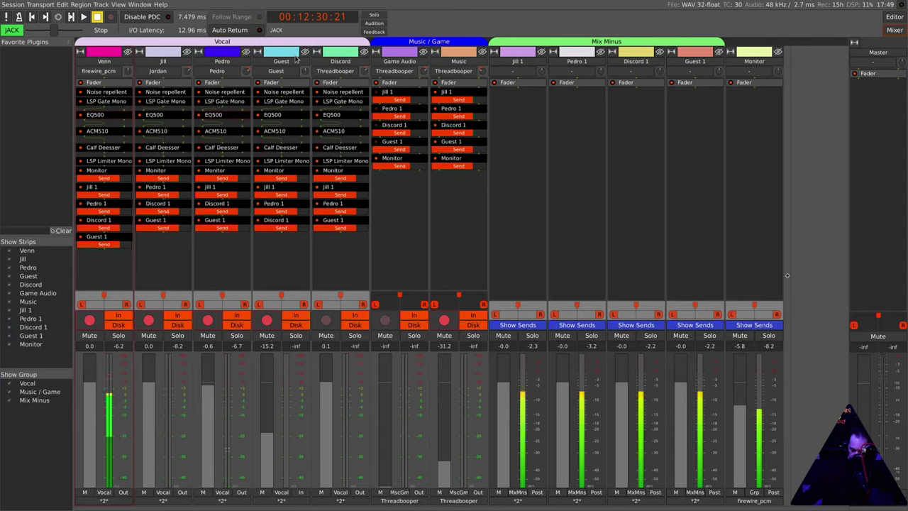